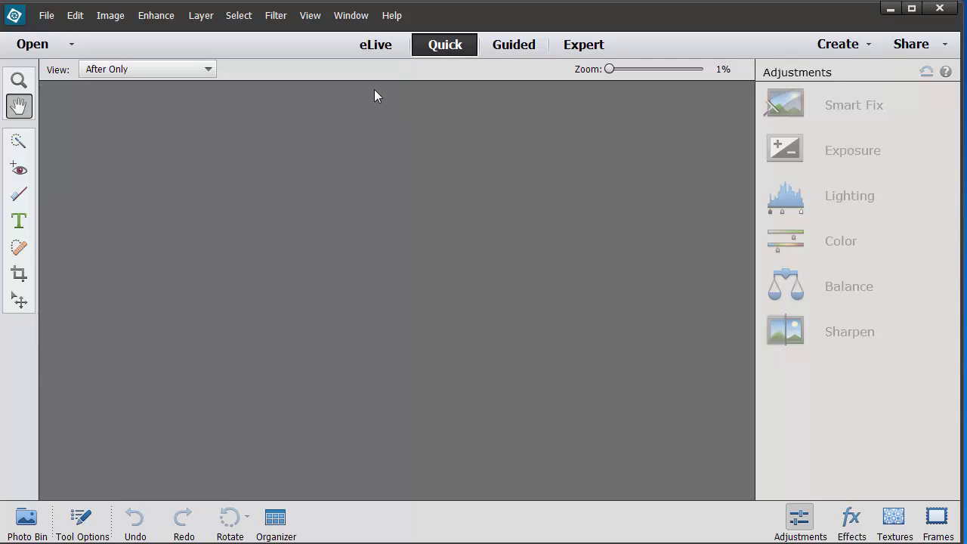
Step: Open daffodilsbylakedark.jpg from My Documents > Adobe Elements for Small Business
left_click(48, 16)
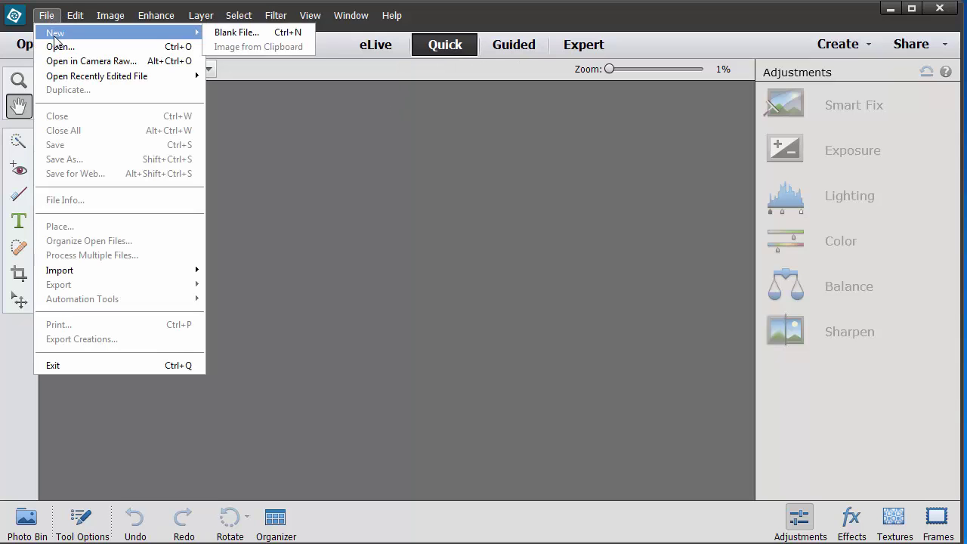
mouse_move(61, 78)
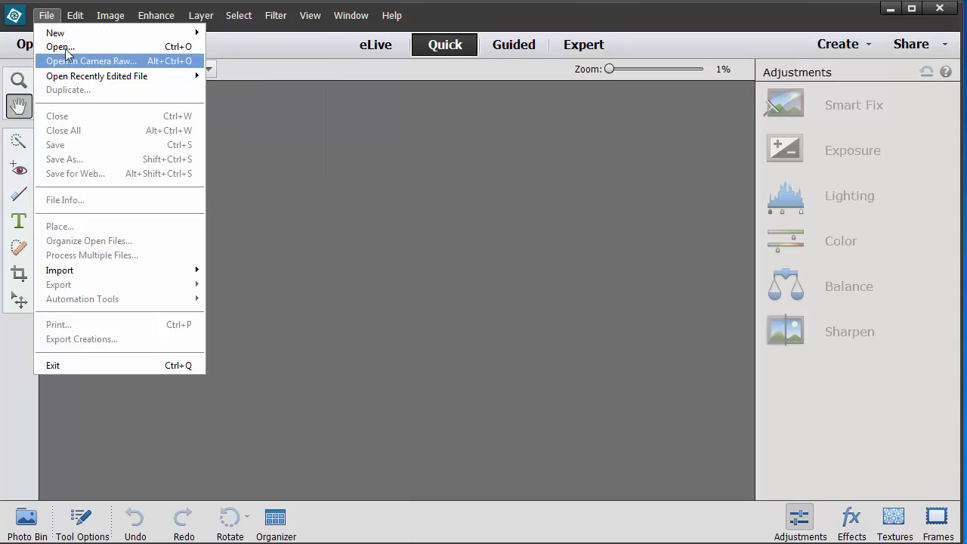
left_click(60, 47)
left_click(68, 214)
left_click(76, 230)
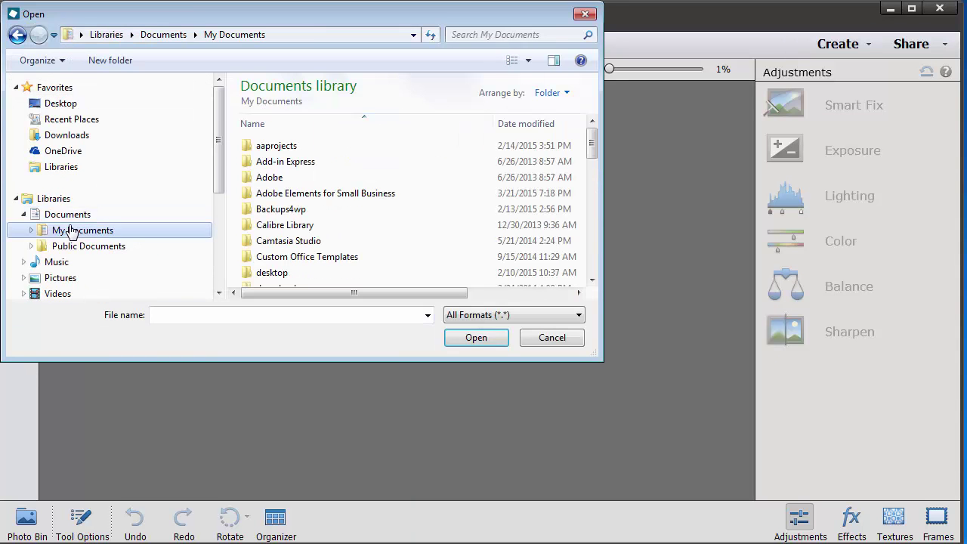
double_click(306, 192)
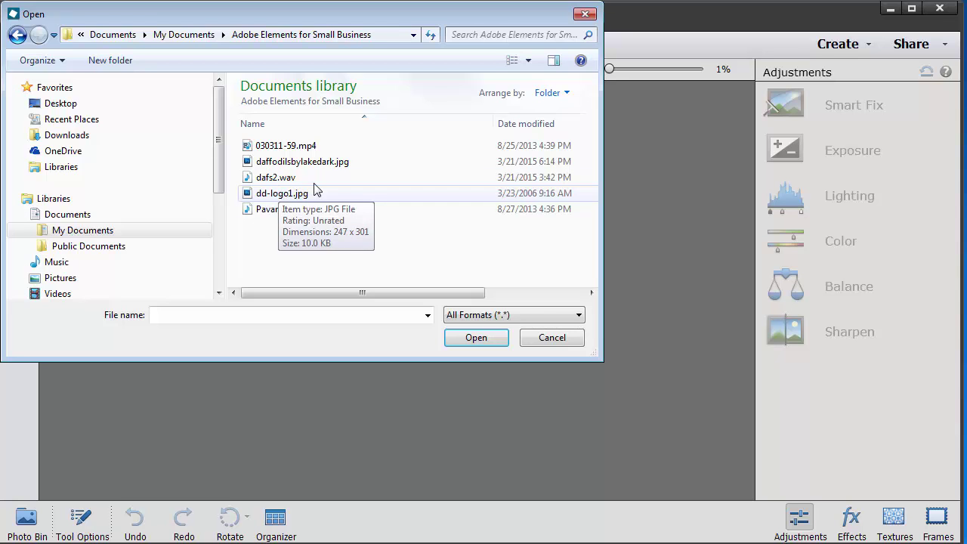
double_click(308, 163)
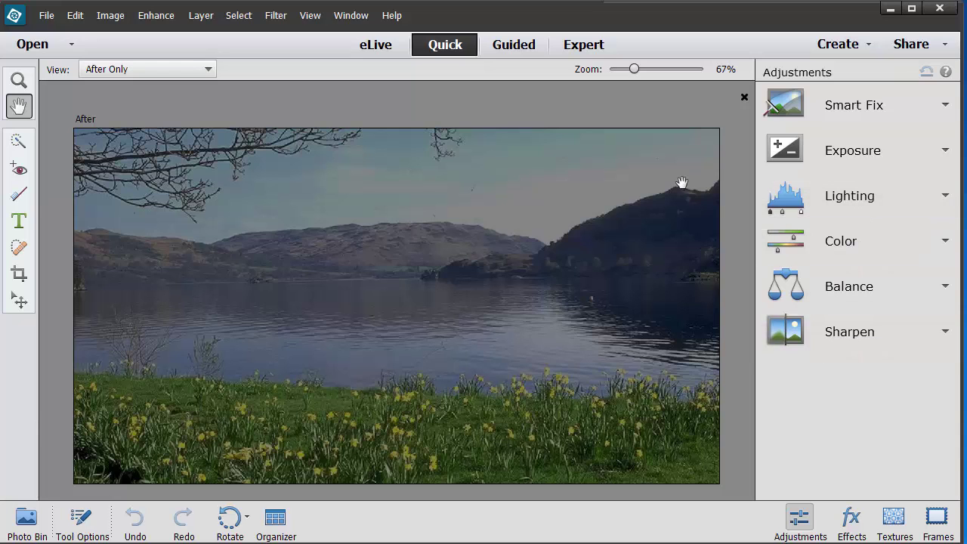
Step: In Guided mode, preview the Enhance Colors and Lighten and Darken touchups, cancelling both
left_click(509, 51)
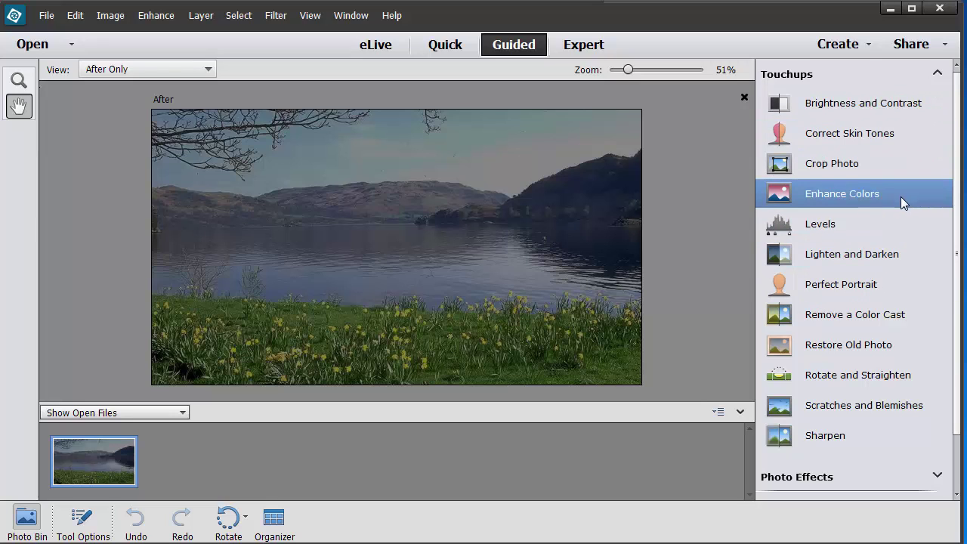
left_click(864, 191)
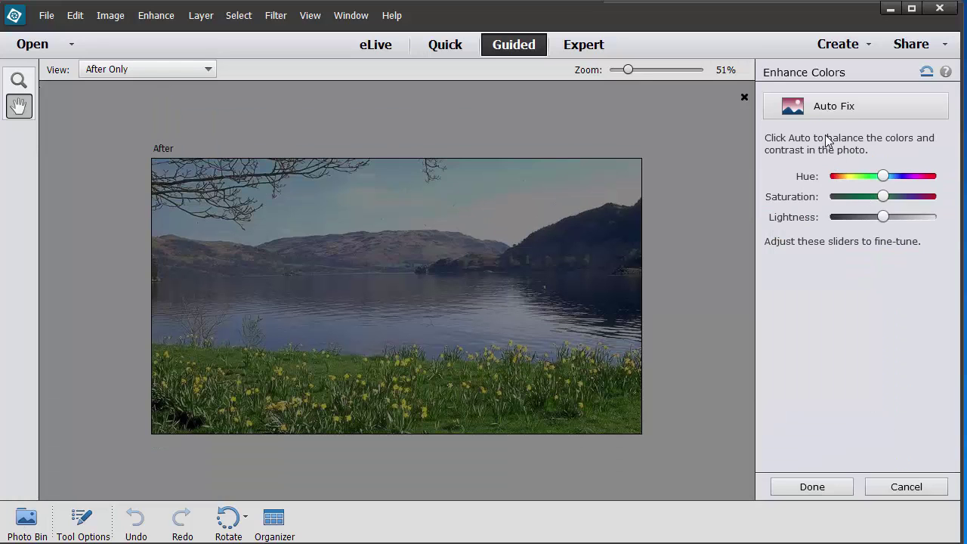
left_click(899, 487)
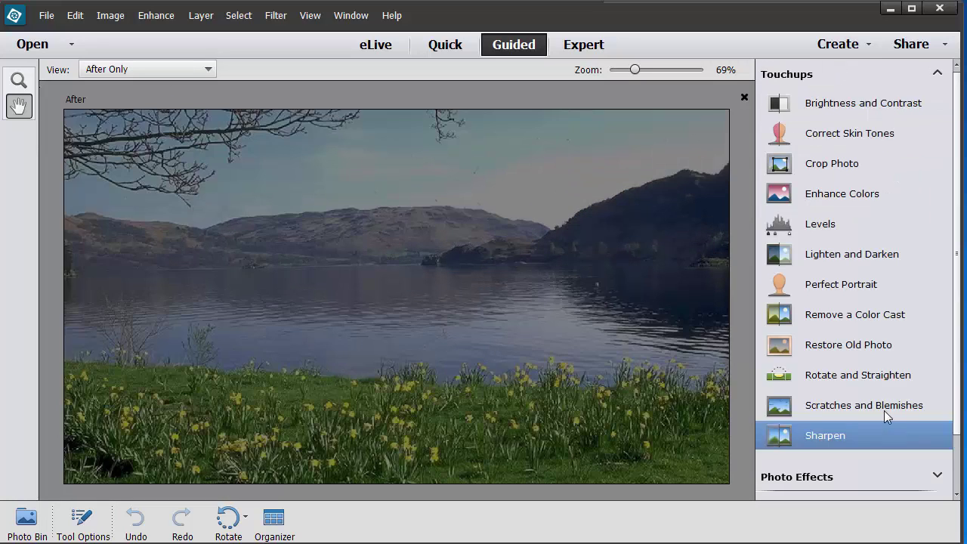
left_click(881, 256)
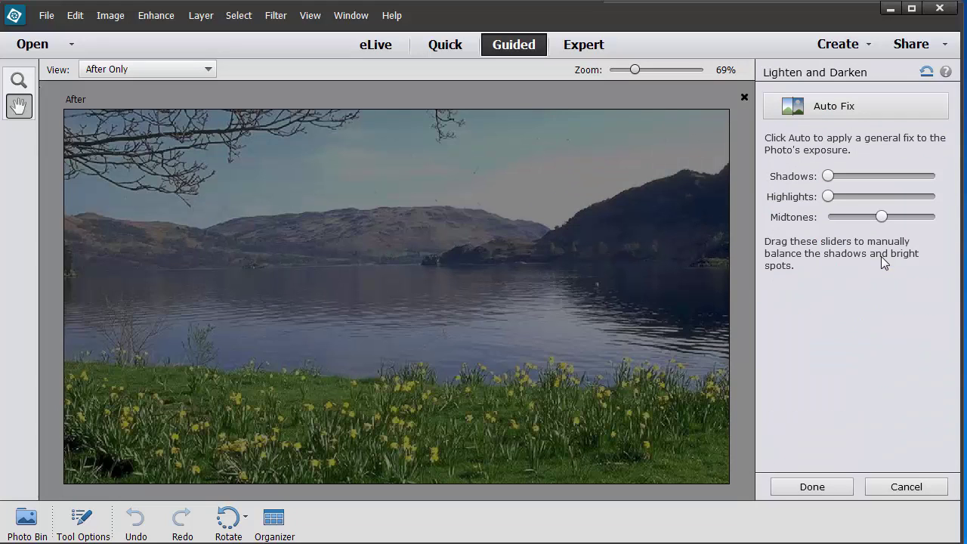
left_click(901, 485)
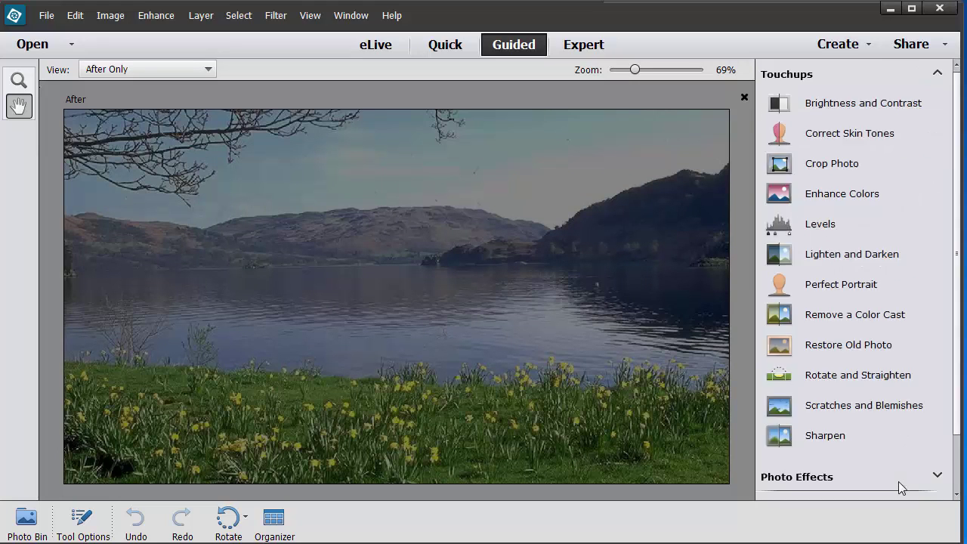
Step: Look over the Expert mode toolbox, then go back to Quick mode
left_click(583, 47)
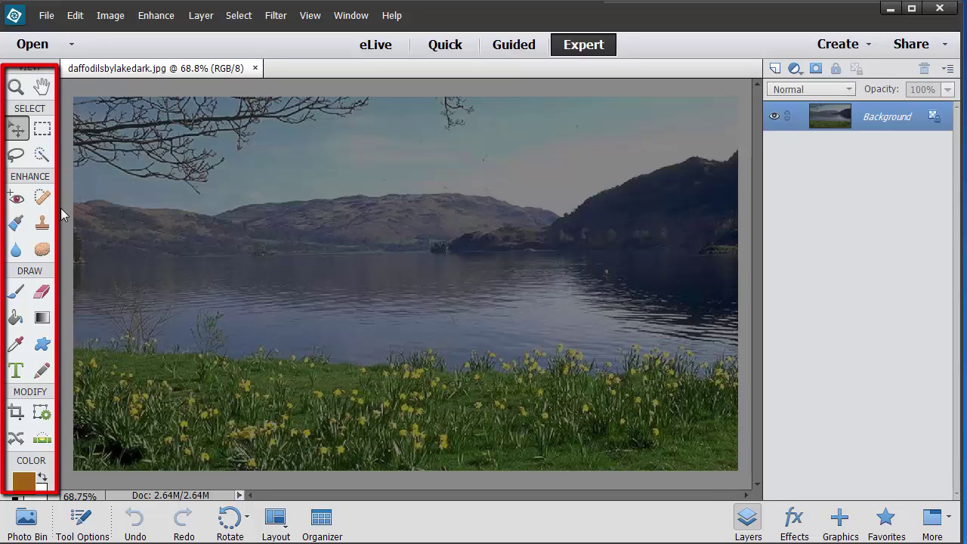
left_click(455, 45)
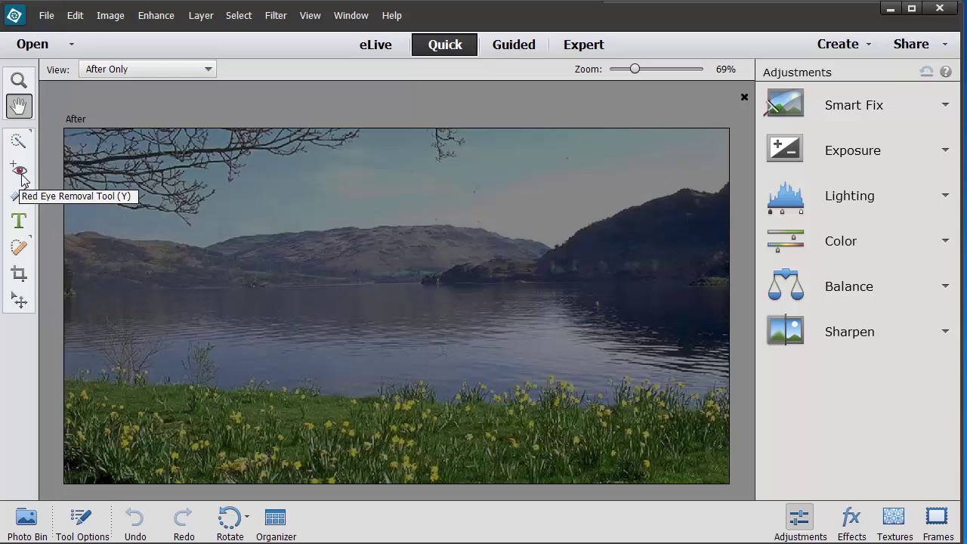
Step: Show the eLive page and browse its Everything feed of tutorial cards
left_click(378, 46)
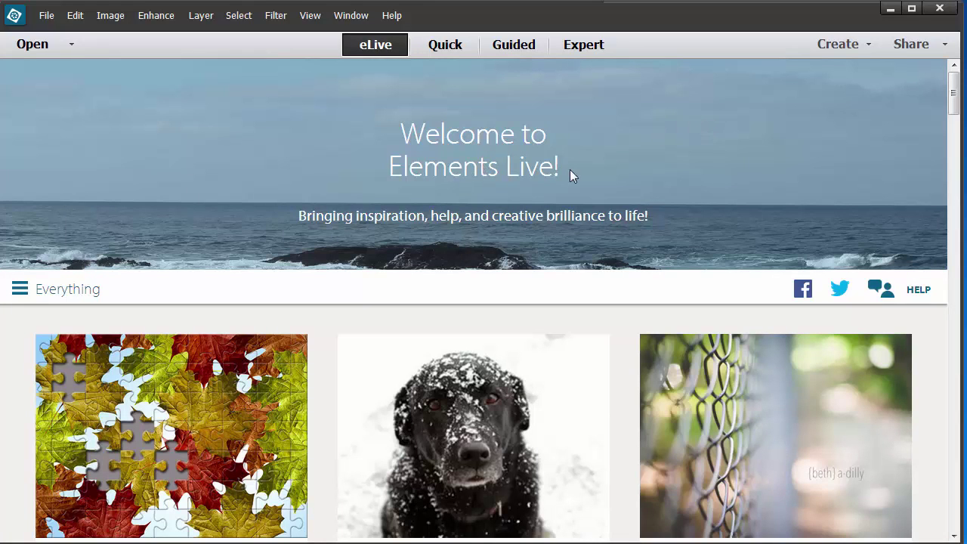
left_click_drag(955, 102, 938, 122)
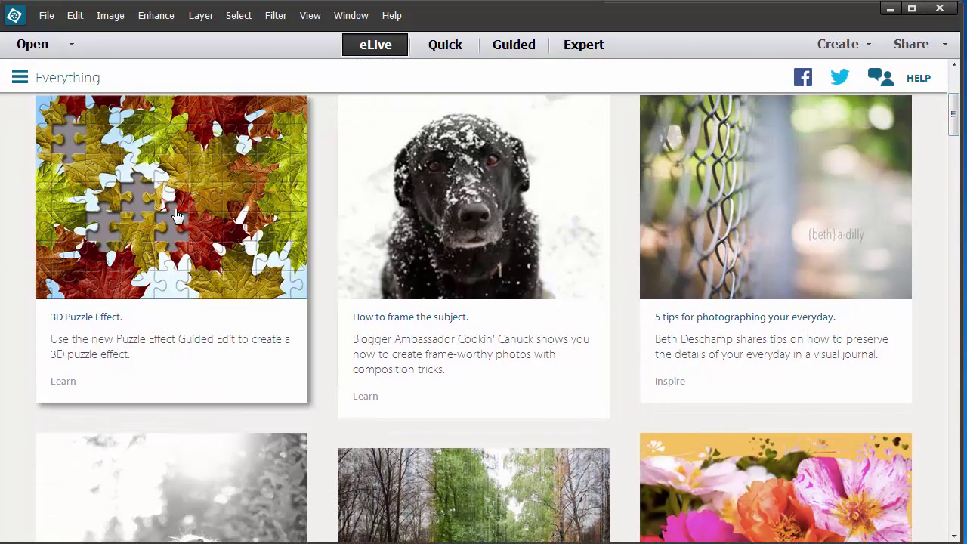
scroll(173, 219, "up", 1)
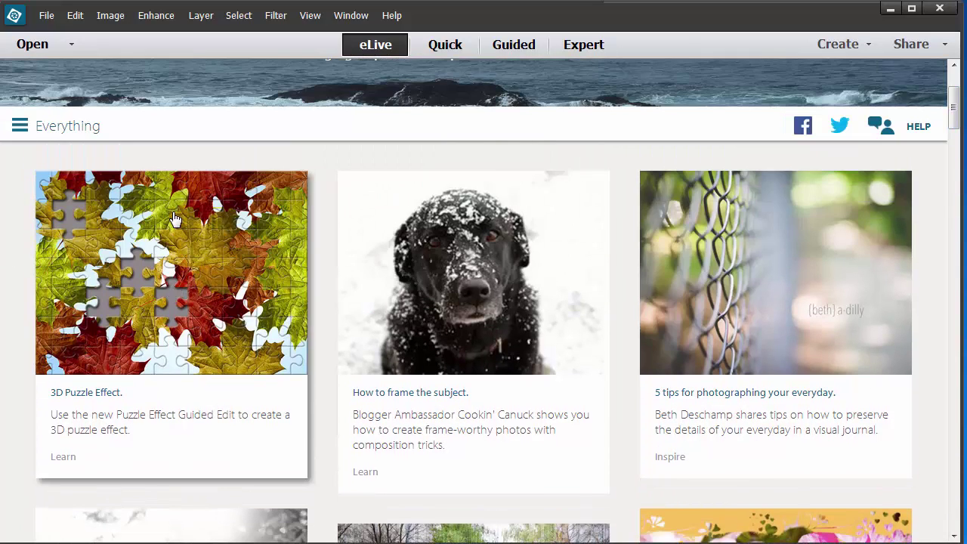
Step: Open the 3D Puzzle Effect tutorial in Internet Explorer and play its video
left_click(161, 331)
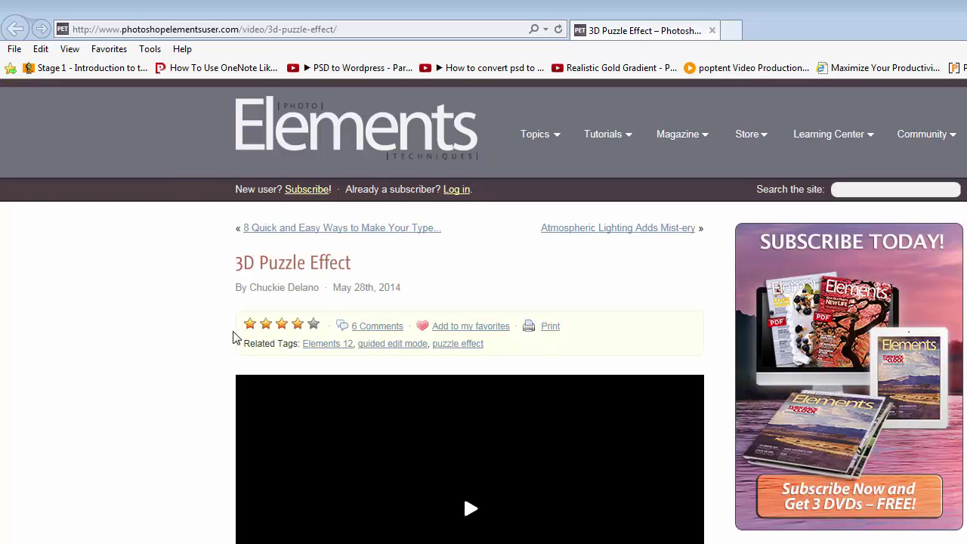
left_click(466, 512)
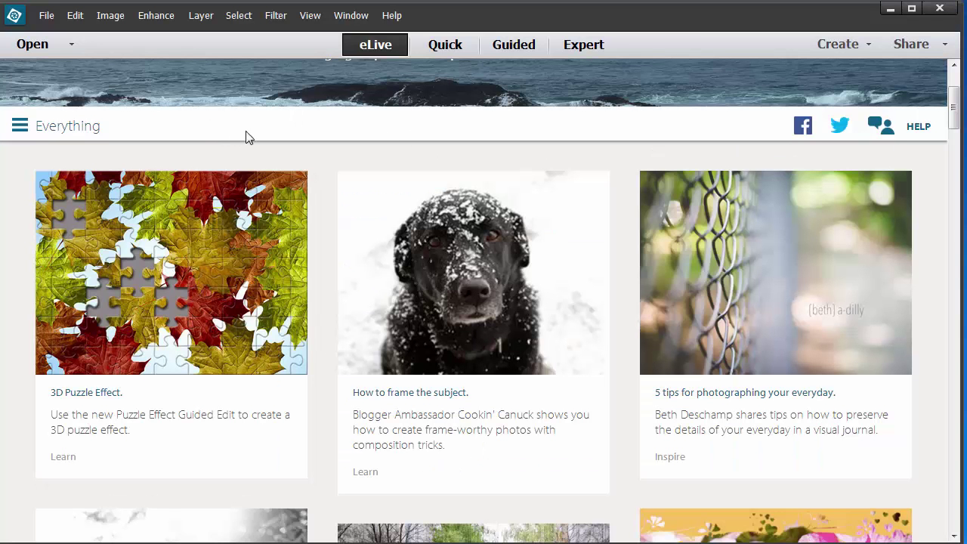
Step: In Premiere Elements, create a new project named My Project
key("alt+Tab")
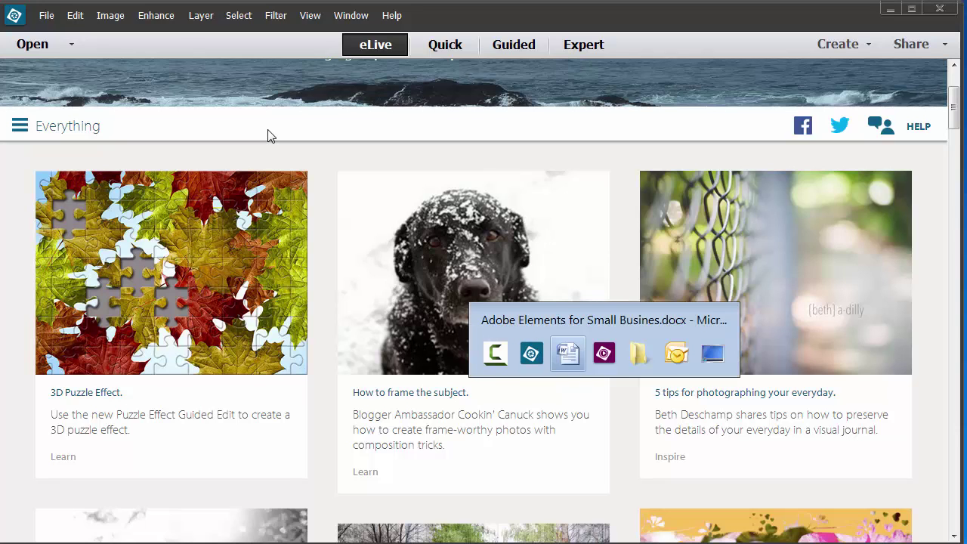
key("alt+Tab")
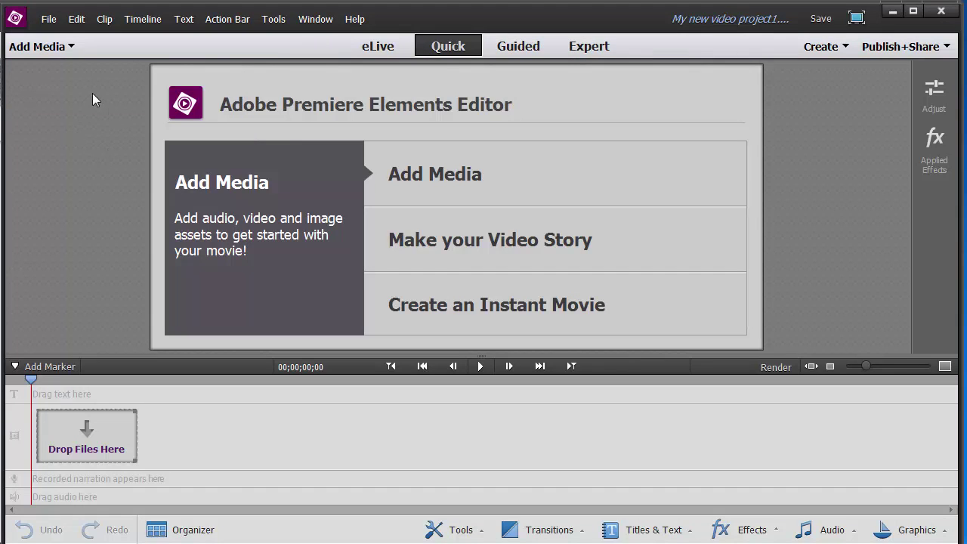
left_click(48, 19)
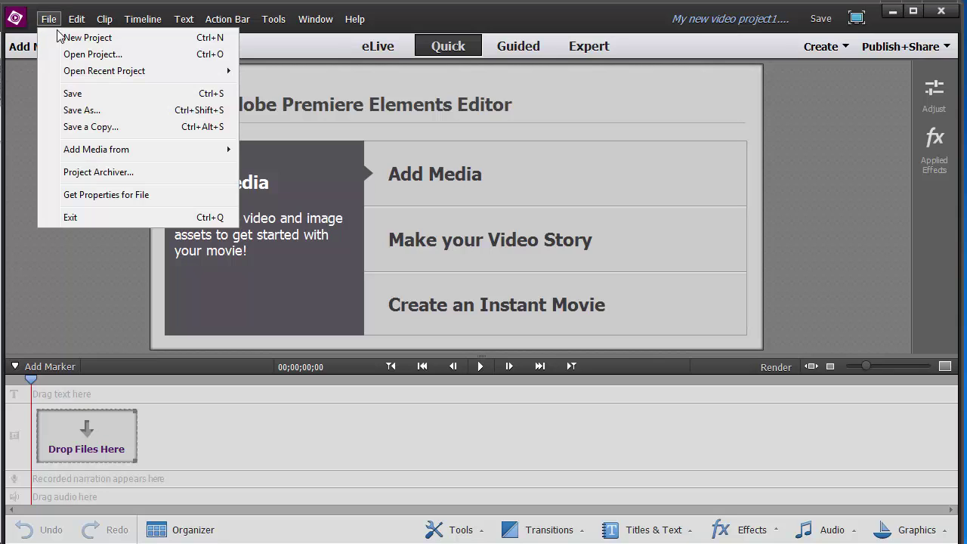
left_click(70, 38)
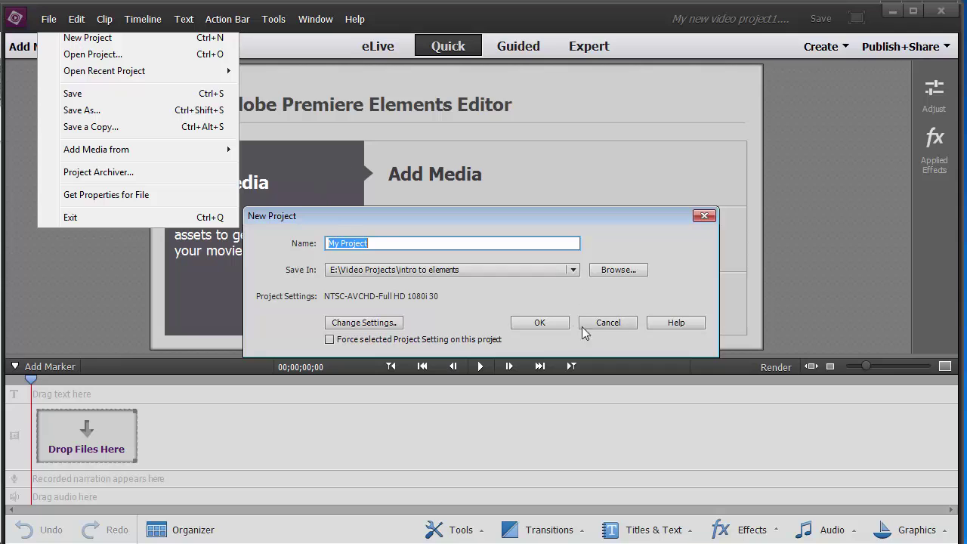
left_click(551, 322)
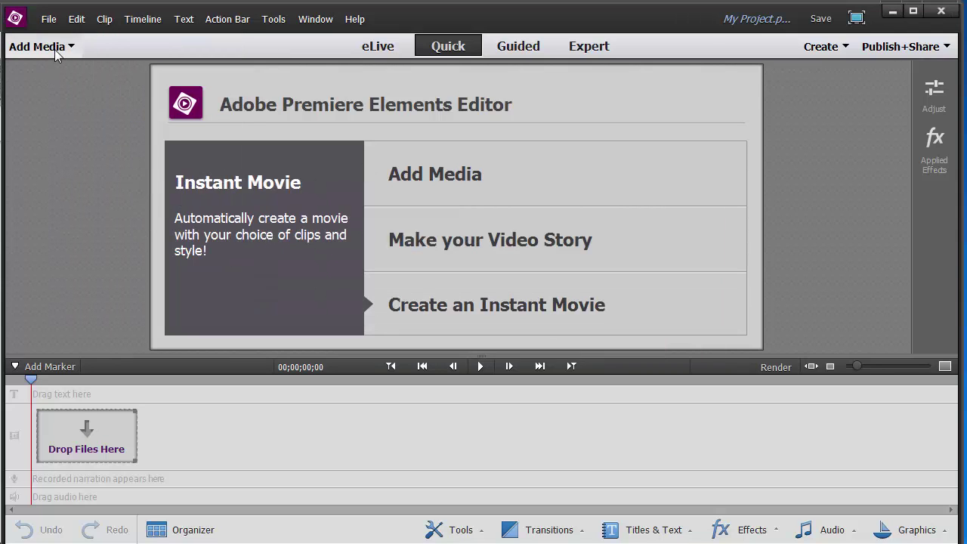
Step: Import the DD Promo.mpg clip into the project from Files and folders
left_click(54, 47)
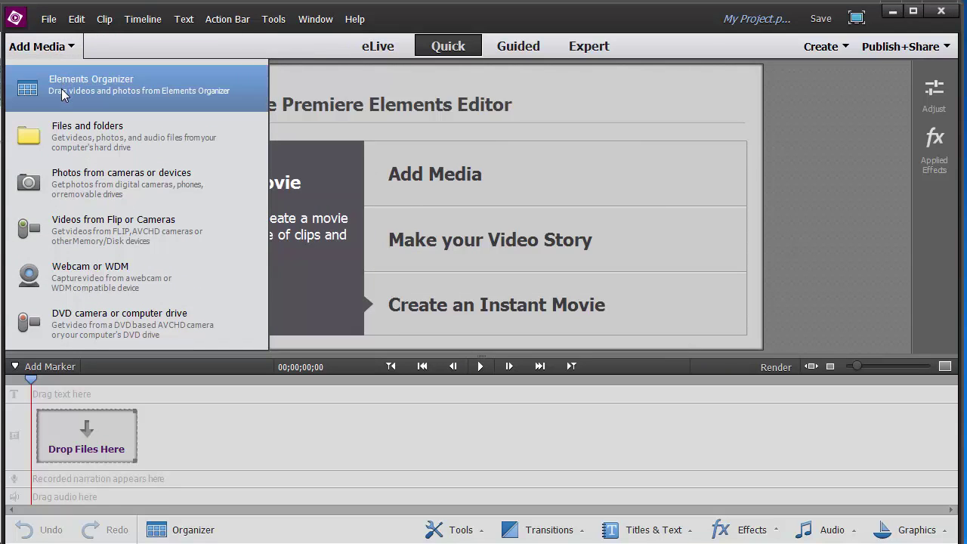
left_click(93, 130)
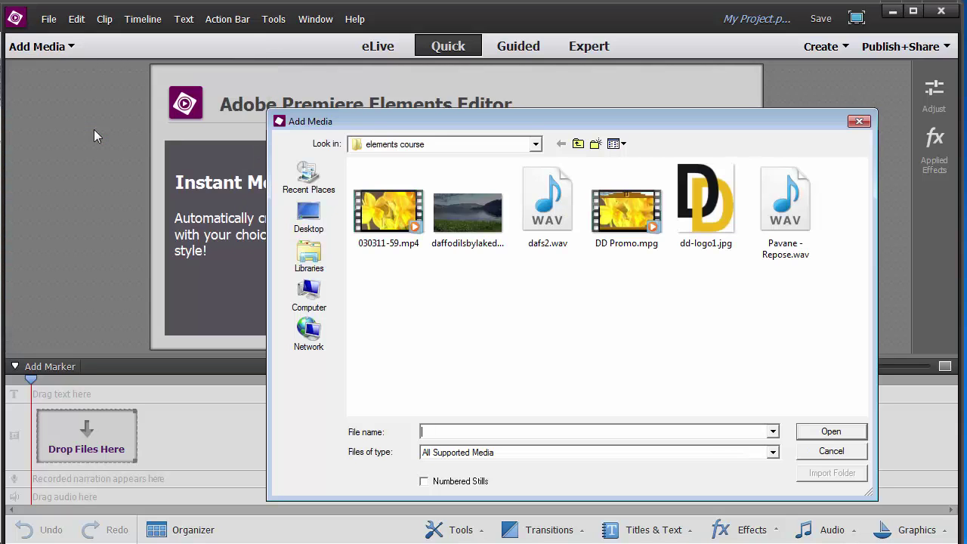
left_click(632, 227)
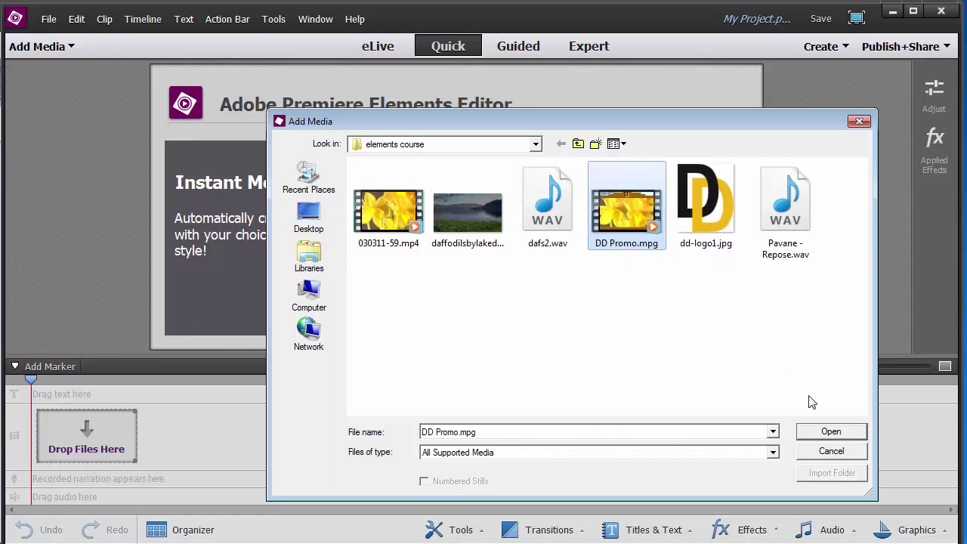
left_click(843, 433)
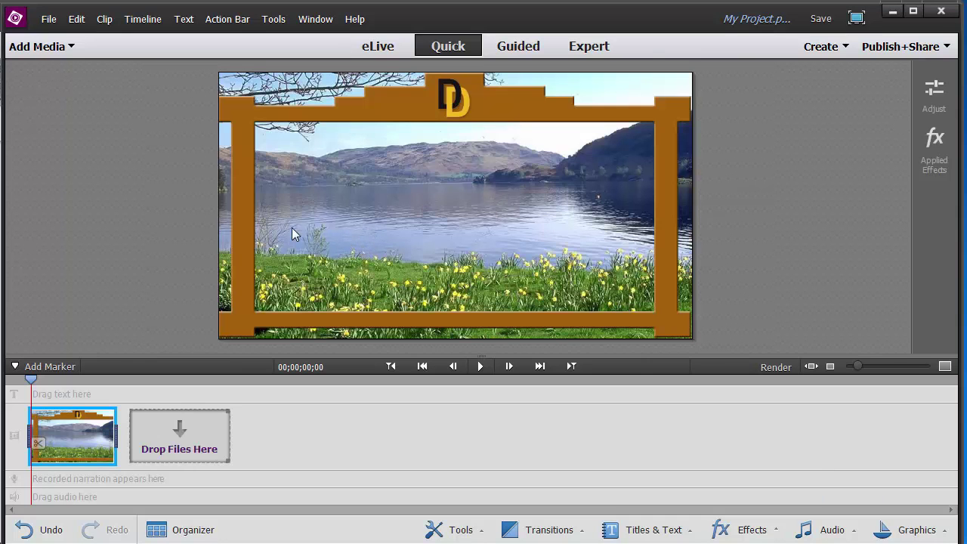
Step: Cycle through the eLive, Quick, Guided and Expert views, enlarging the Expert timeline
left_click(387, 57)
left_click(442, 48)
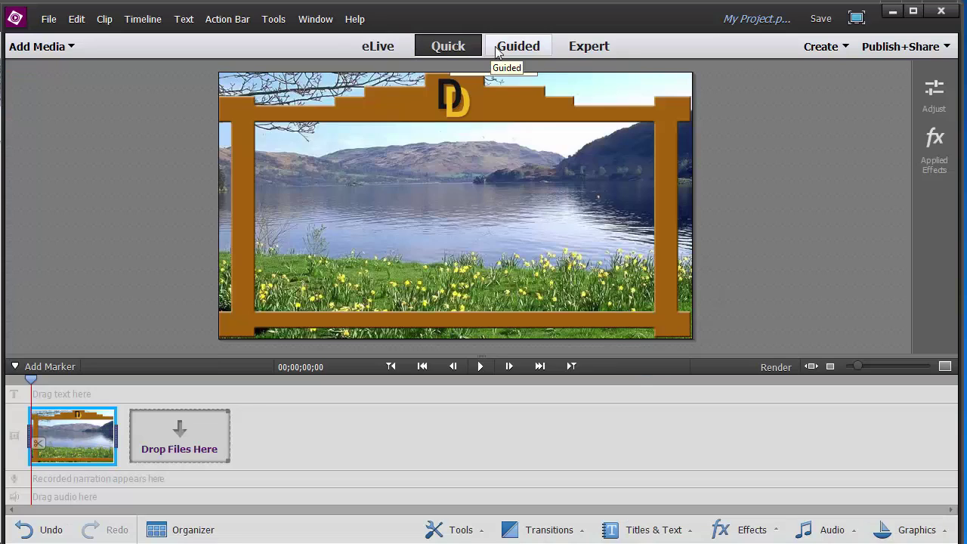
left_click(508, 47)
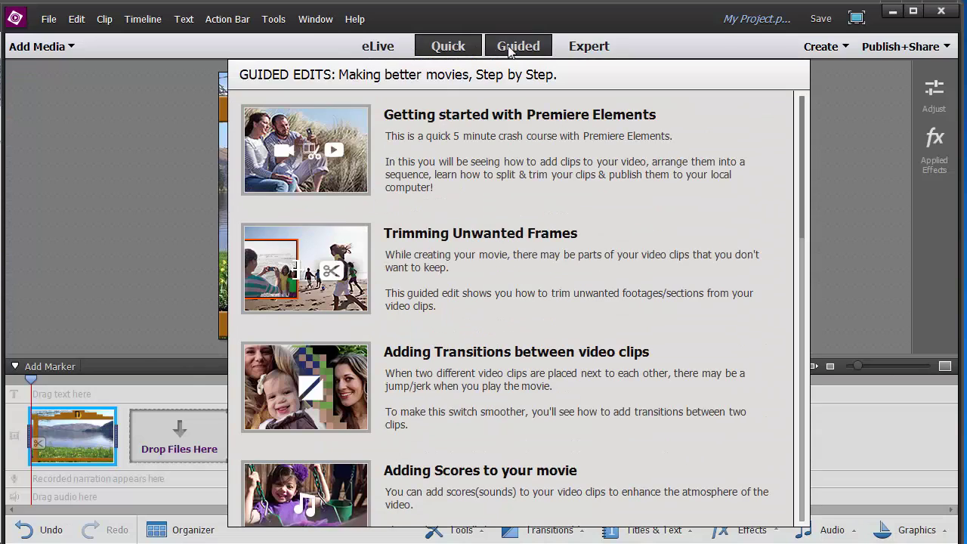
left_click(601, 47)
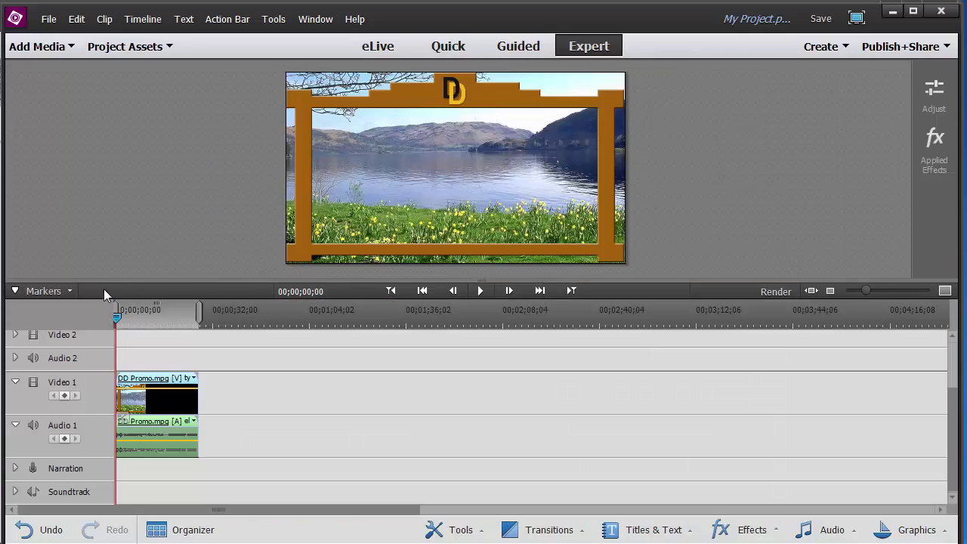
left_click_drag(110, 281, 121, 195)
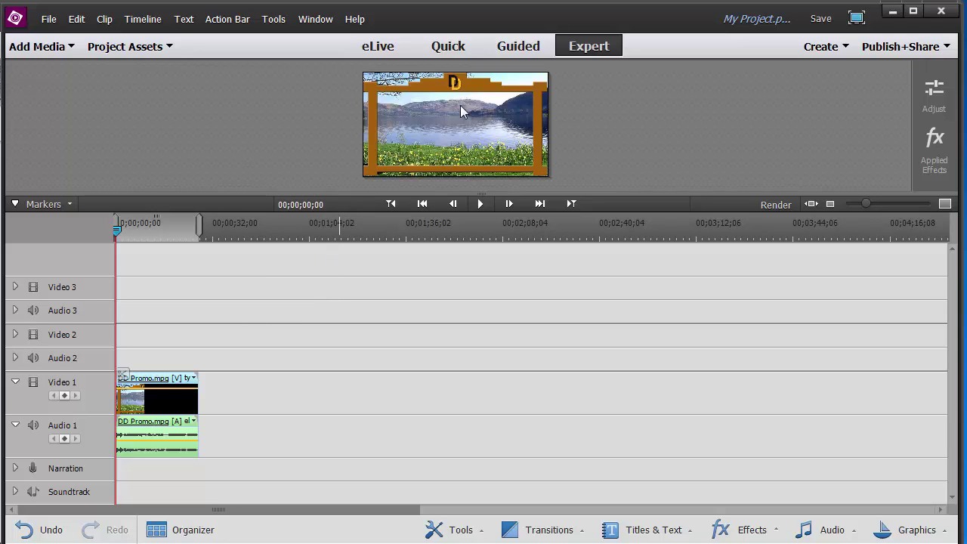
Step: Cycle through Quick, Guided and Expert again, then enlarge the preview over the timeline
left_click(449, 53)
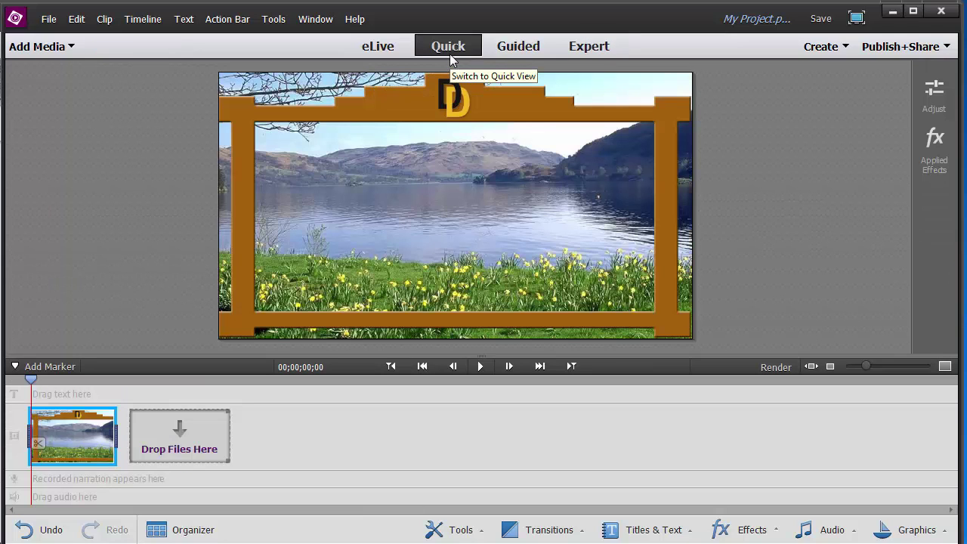
left_click(515, 56)
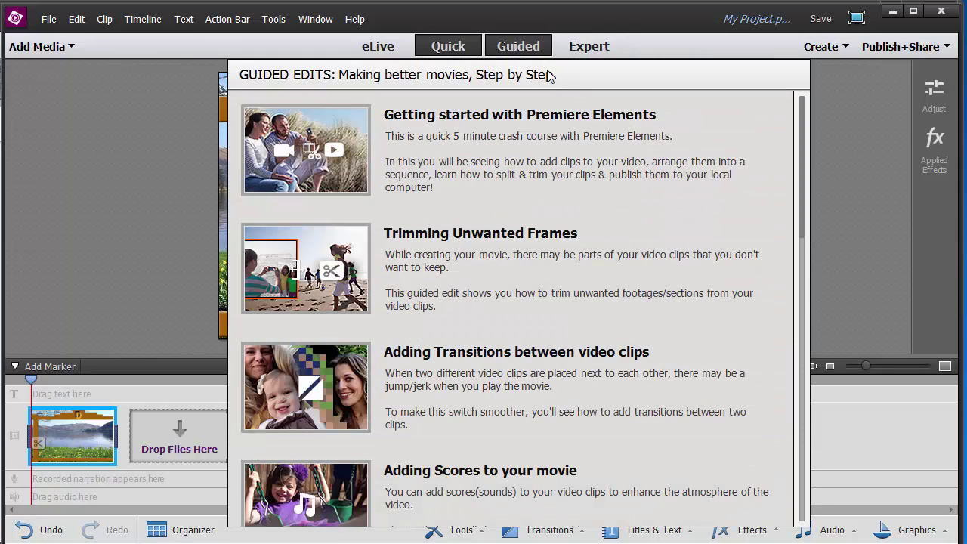
left_click(592, 47)
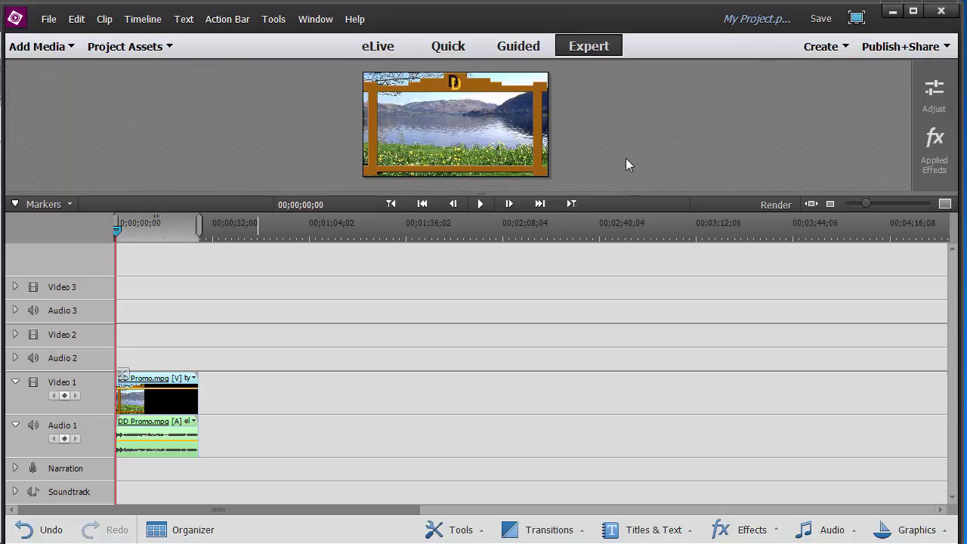
left_click_drag(598, 193, 597, 294)
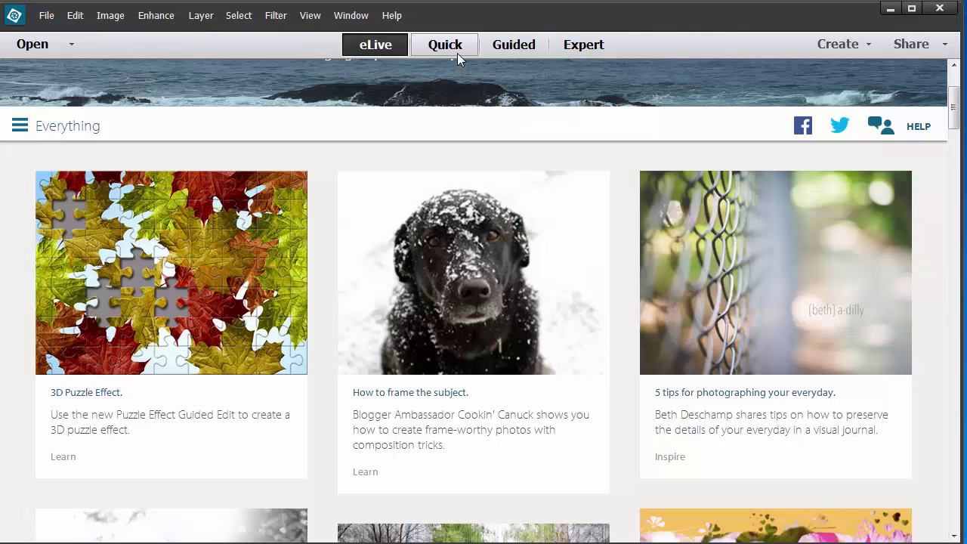
Step: Show the daffodil lake photo in Photoshop Elements' Quick mode
left_click(456, 51)
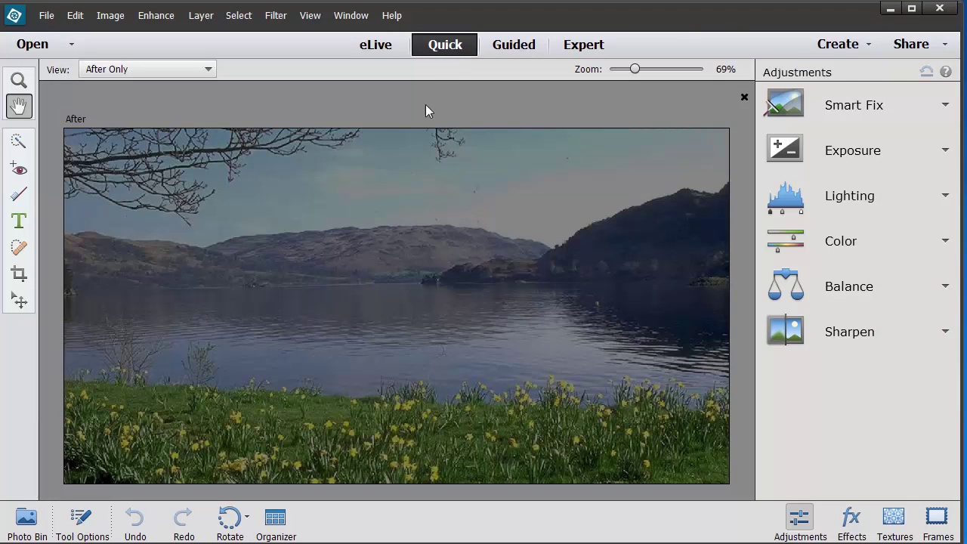